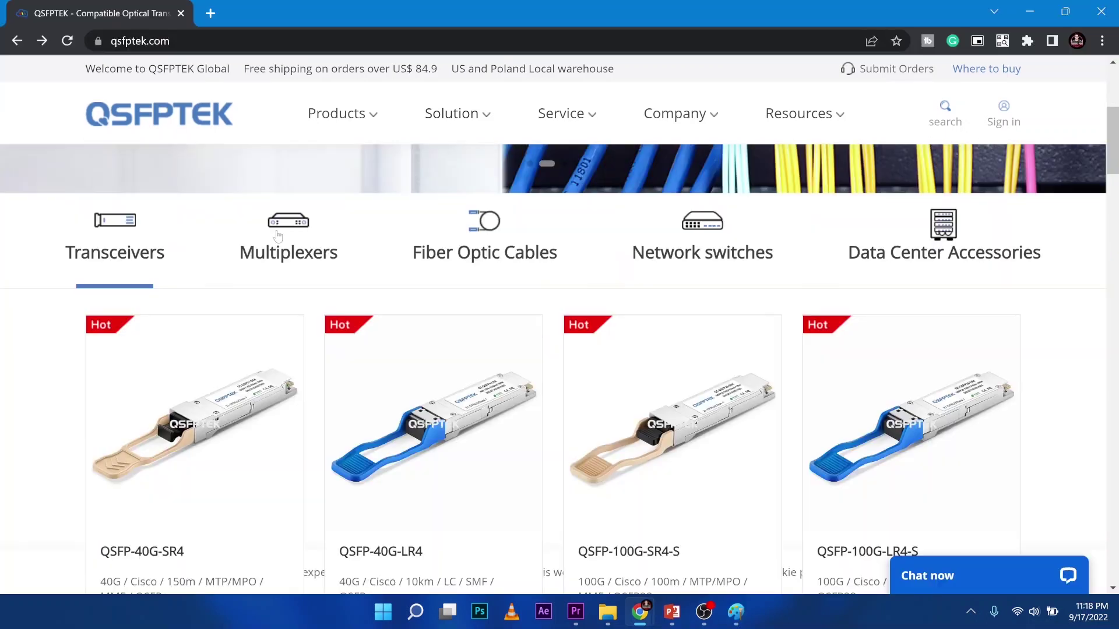
Browse the QSFPTEK product categories from Multiplexers through Fiber Optic Cables and Network switches to Data Center Accessories
left_click(277, 235)
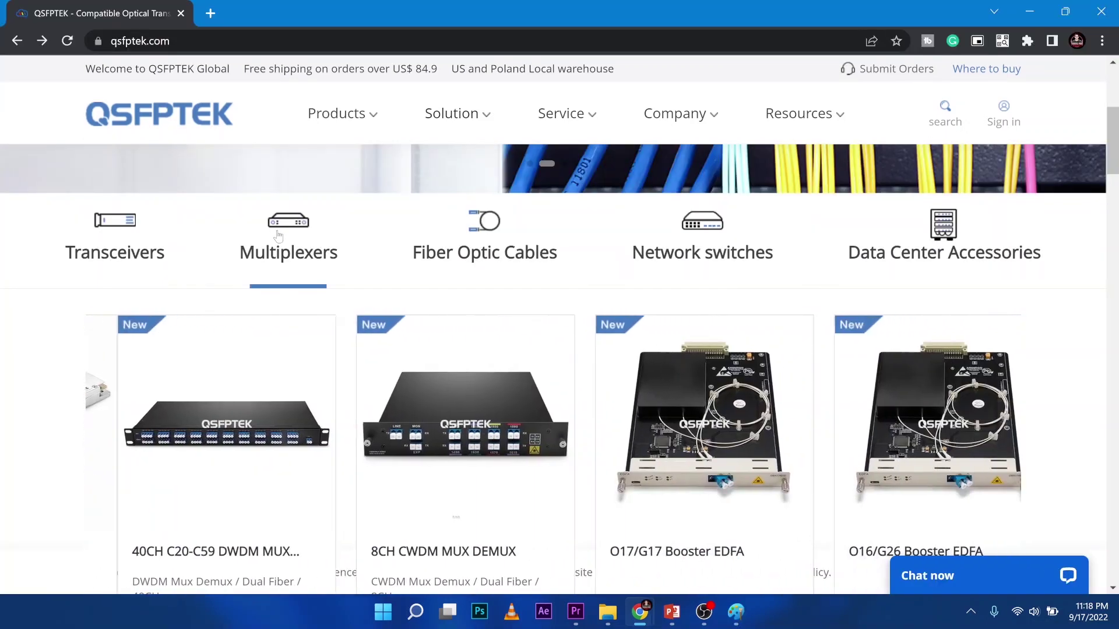
left_click(453, 242)
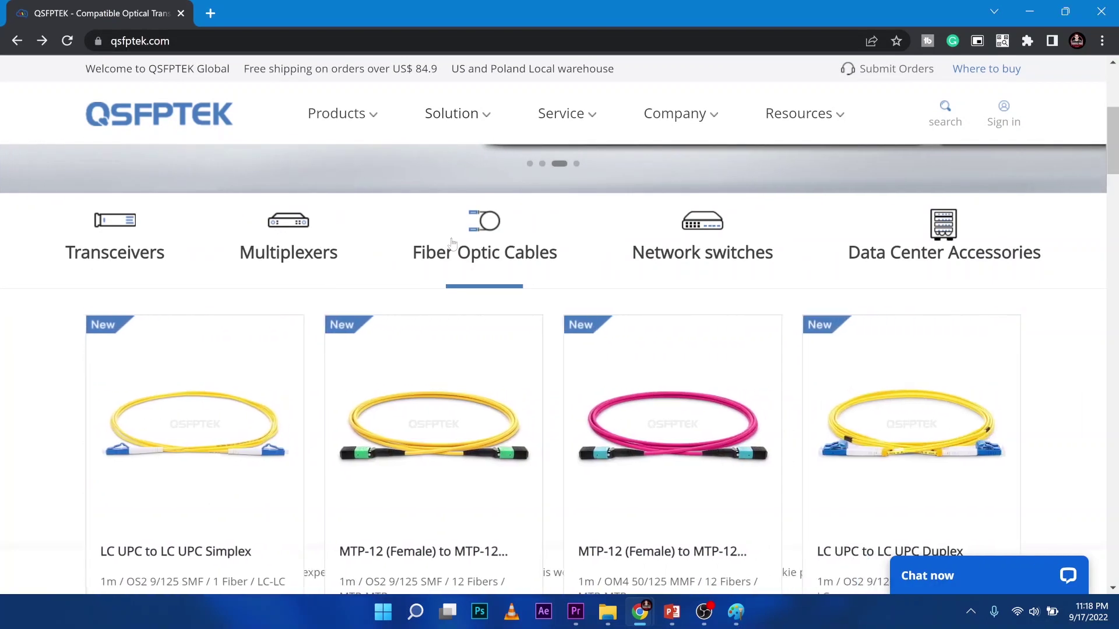
left_click(661, 244)
left_click(919, 240)
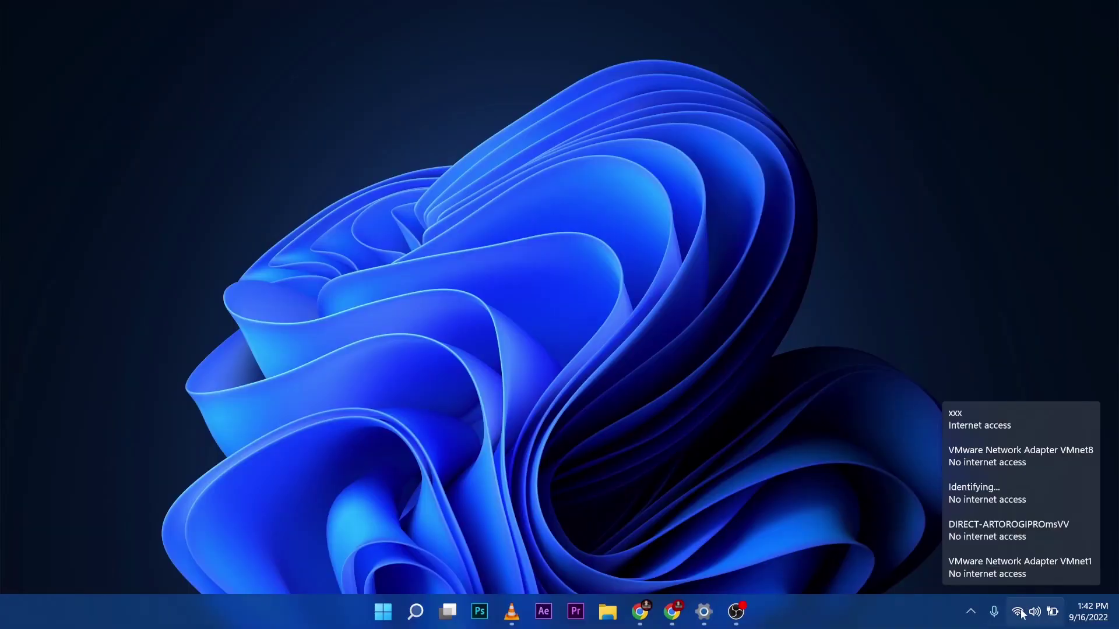
Turn off the computer's Wi-Fi connection
left_click(1020, 612)
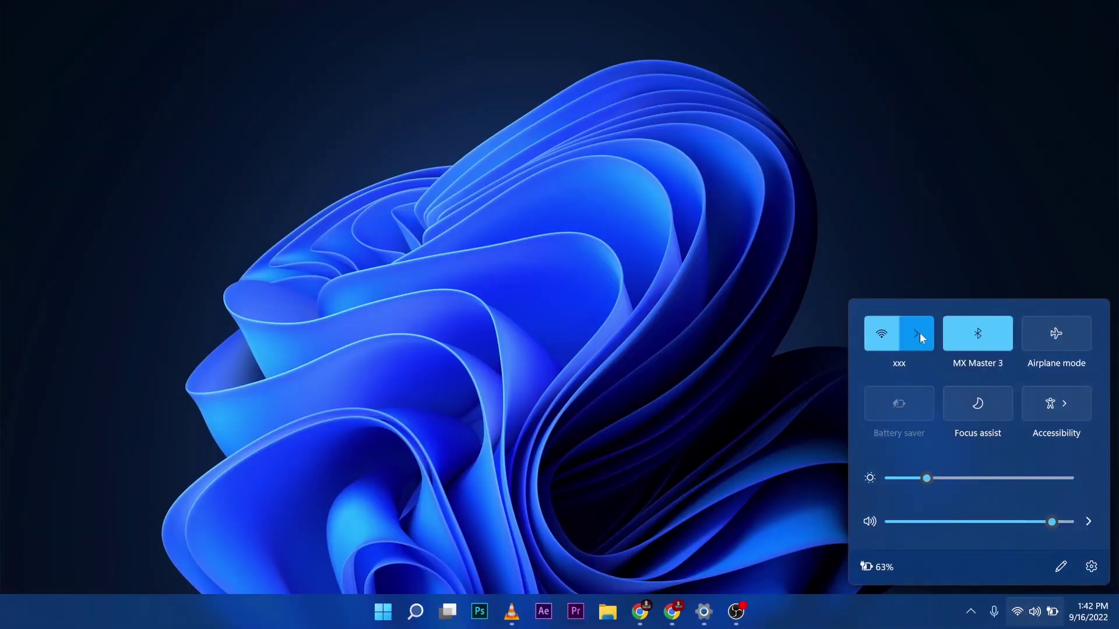
left_click(919, 338)
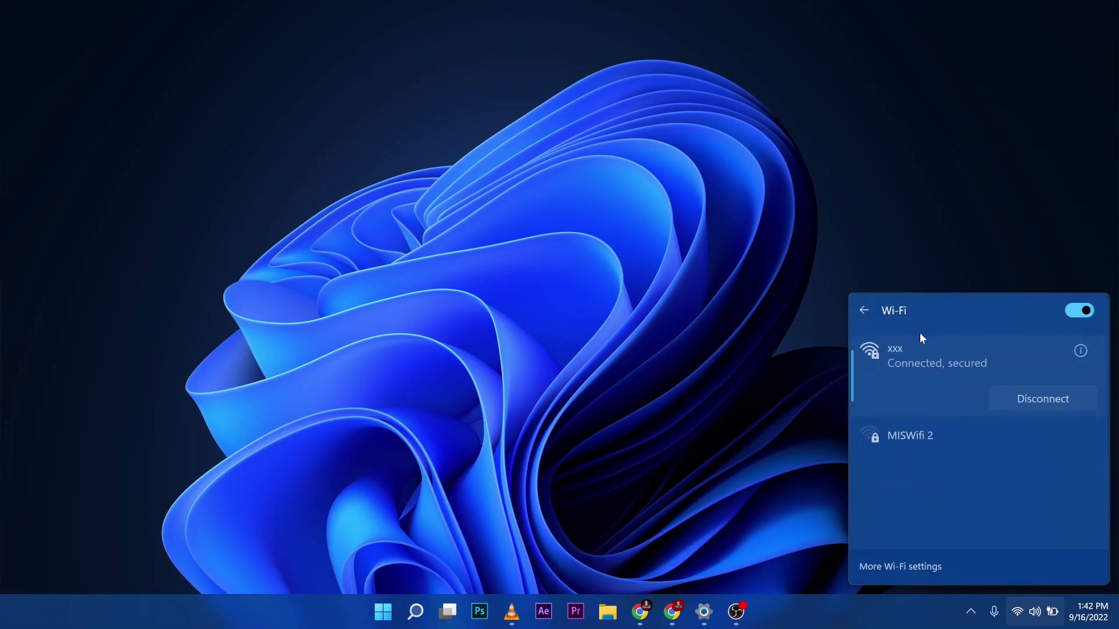
left_click(1071, 309)
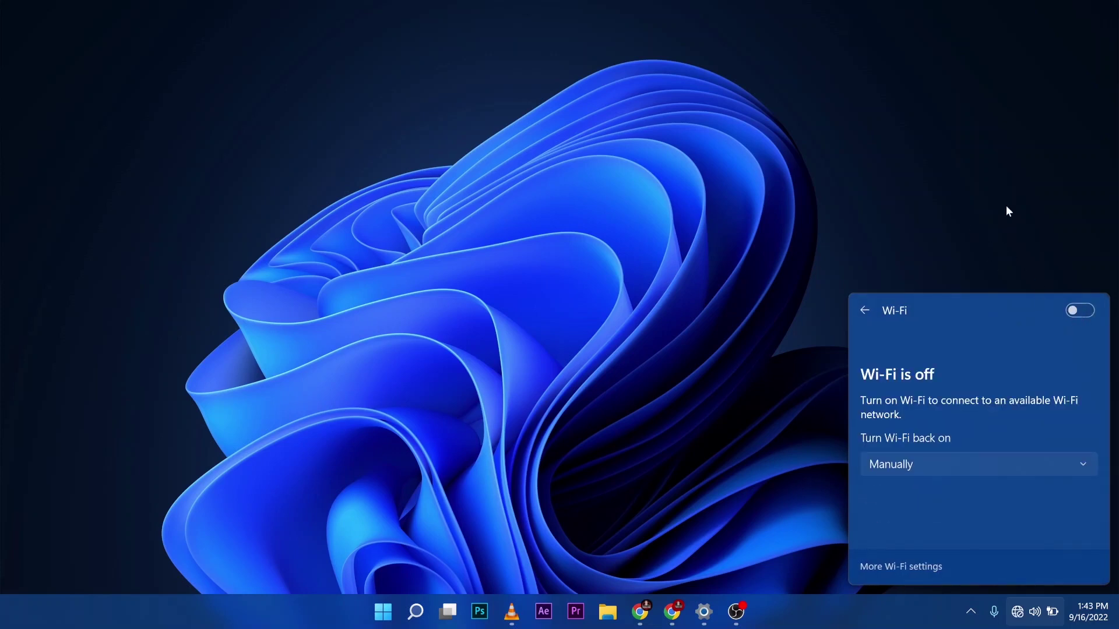
Open the Ethernet page in the Windows Network & internet settings
left_click(1015, 620)
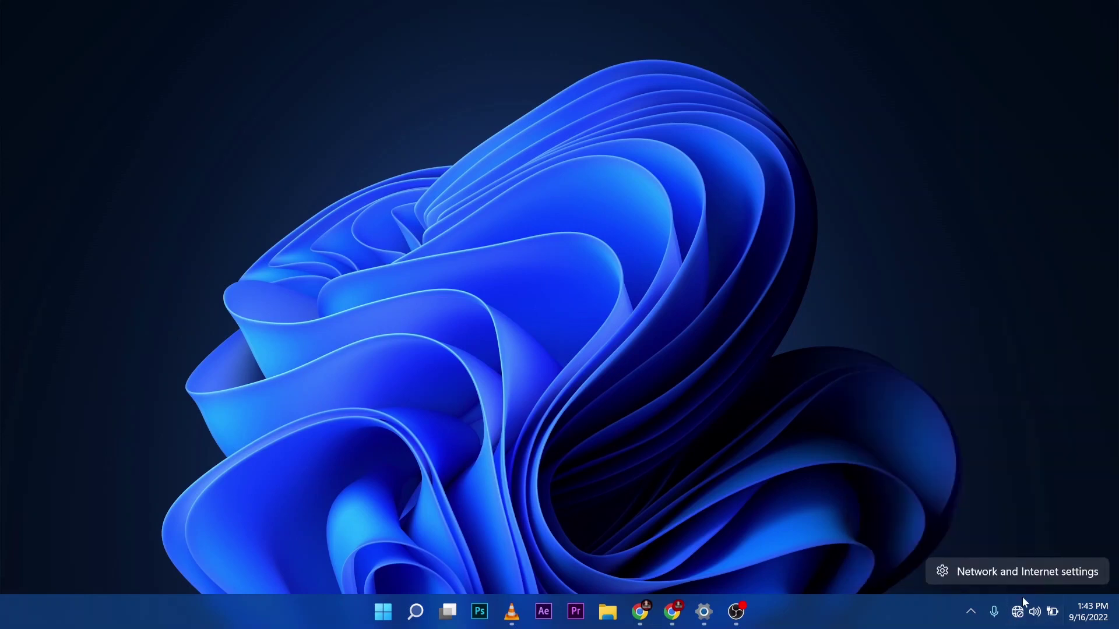
left_click(1047, 571)
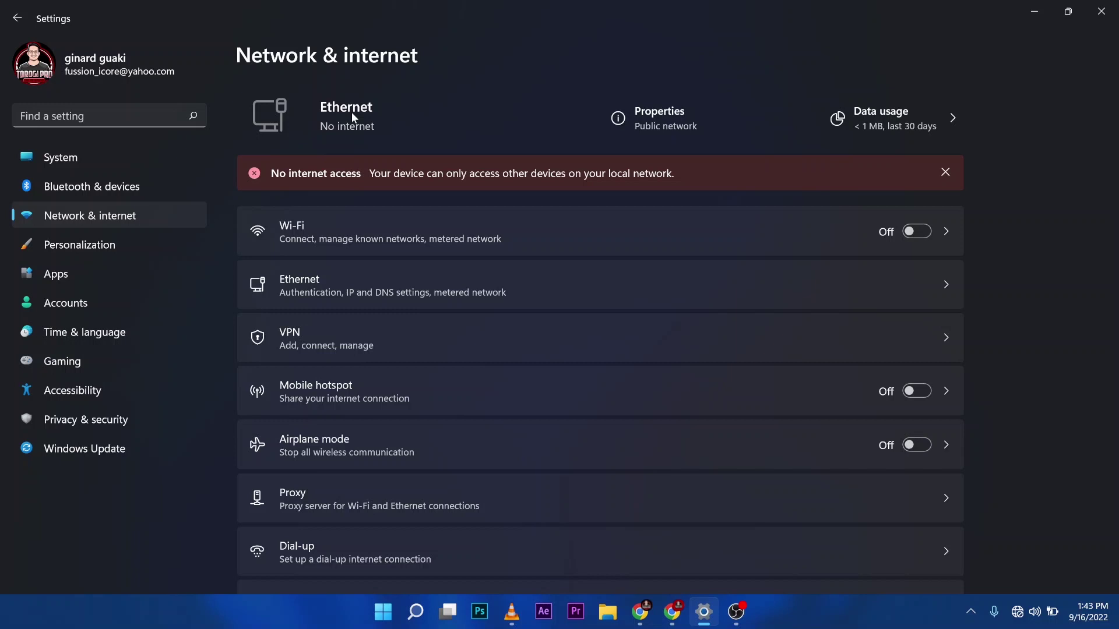
left_click(393, 283)
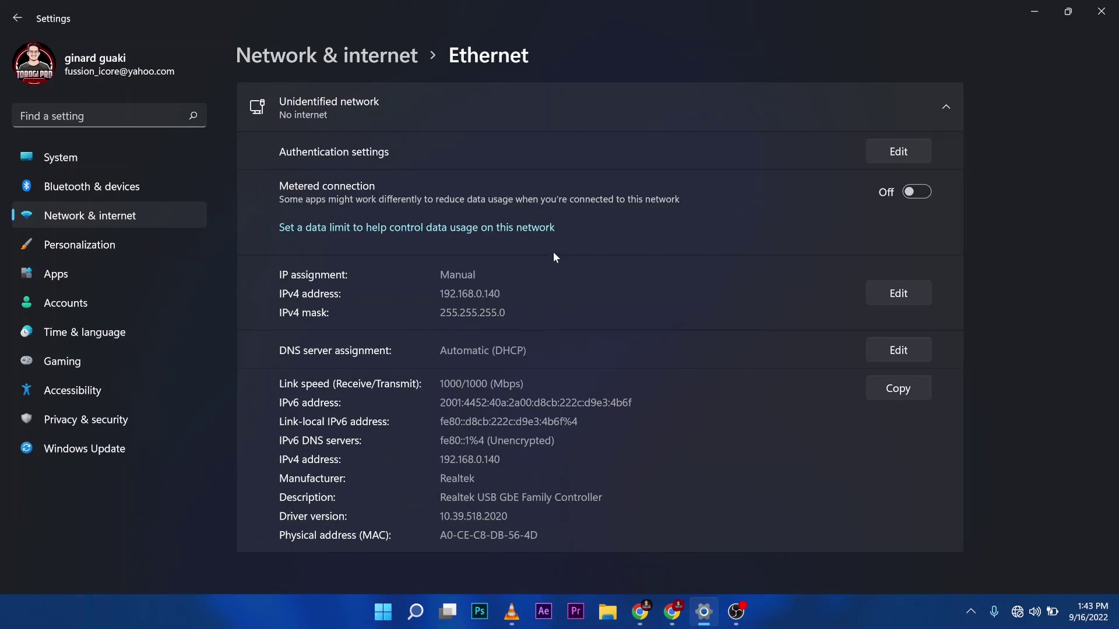
Set the Ethernet IP assignment to Automatic (DHCP), save it, and close Settings
left_click(894, 294)
left_click(578, 213)
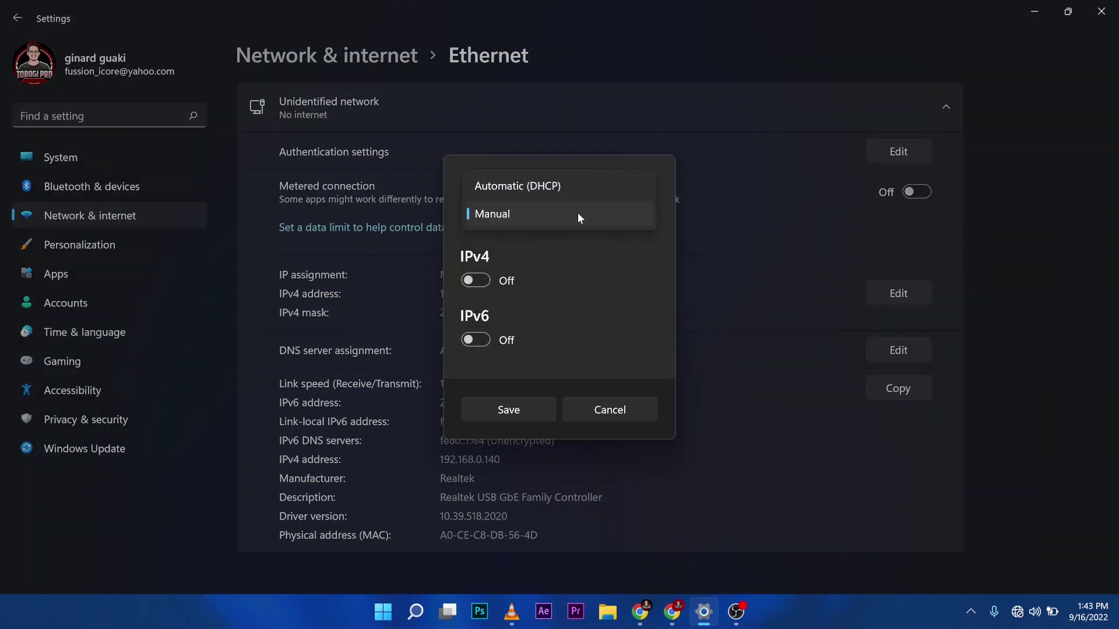
left_click(577, 213)
left_click(545, 214)
left_click(543, 190)
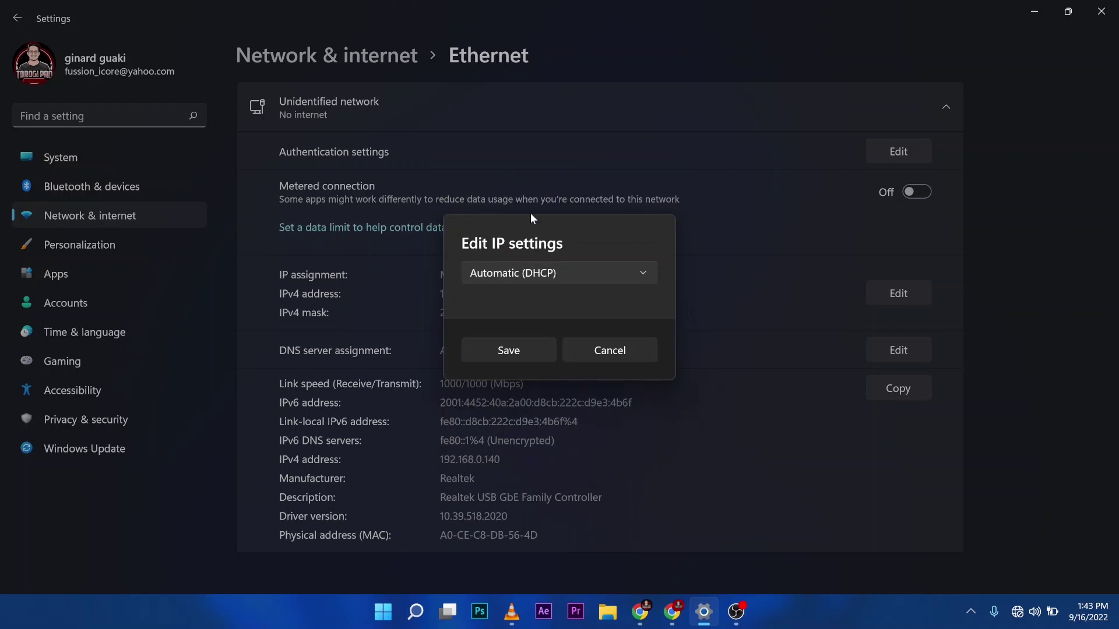
left_click(515, 351)
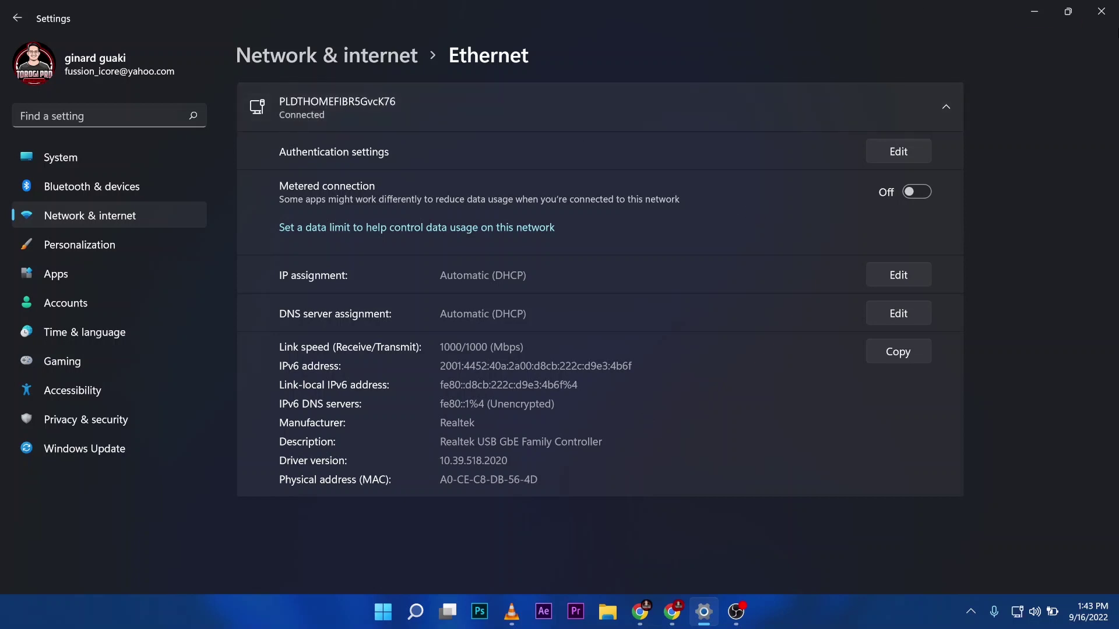
left_click(1101, 13)
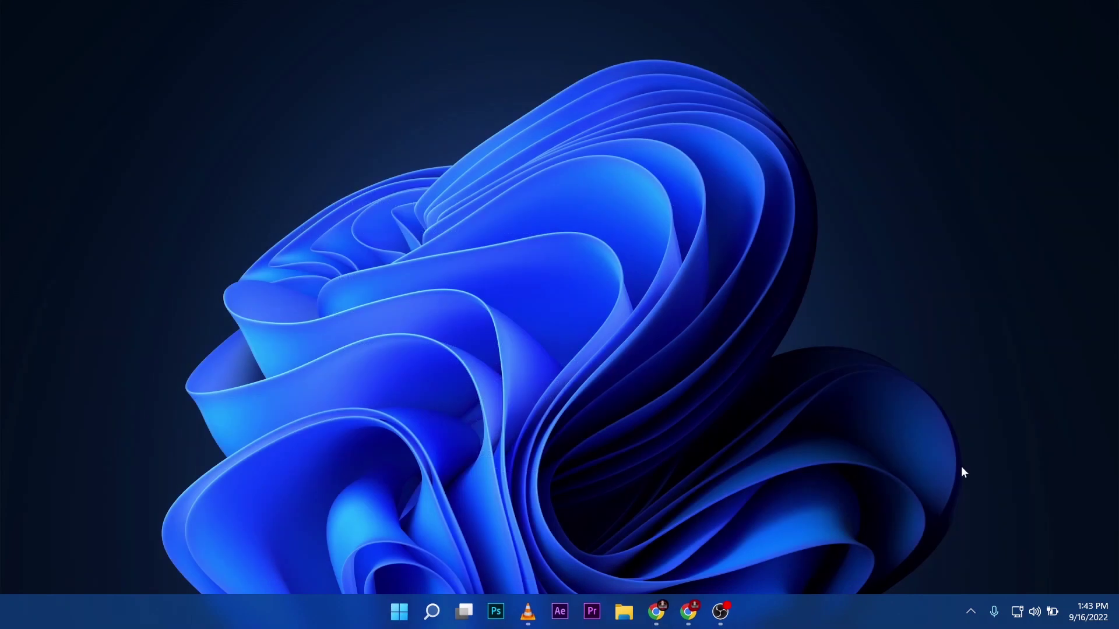
Check the quick network settings for the Wi-Fi state, and switch to Chrome with a new tab
left_click(1019, 613)
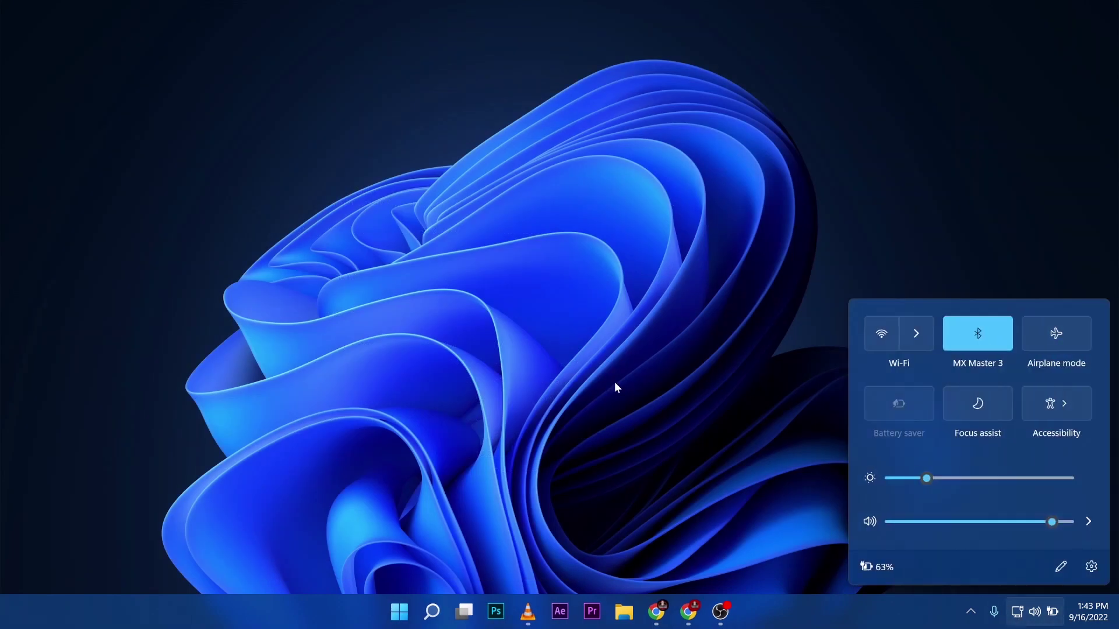
left_click(654, 613)
left_click(586, 562)
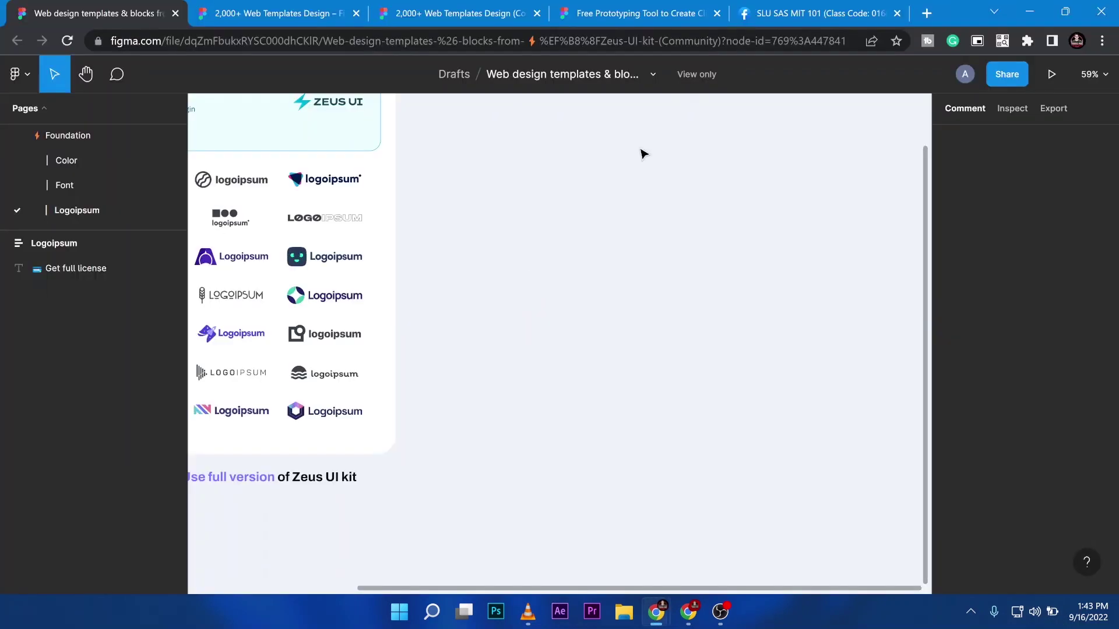
left_click(927, 12)
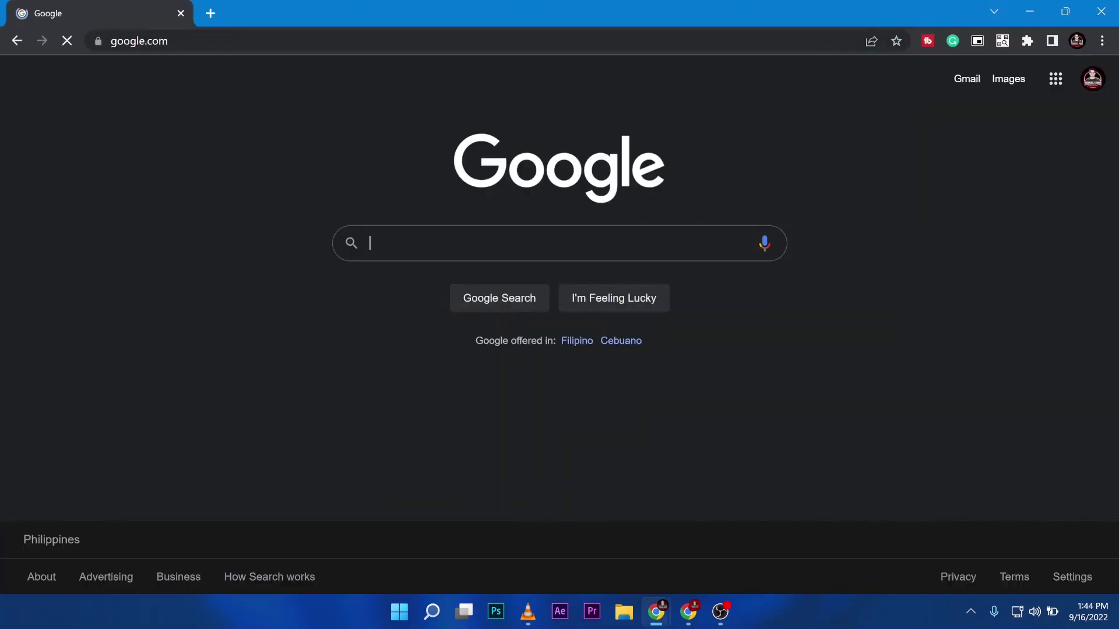
Test the wired connection by loading the YouTube search results page for "dodgers" from the address suggestions
left_click(261, 50)
type("youtub")
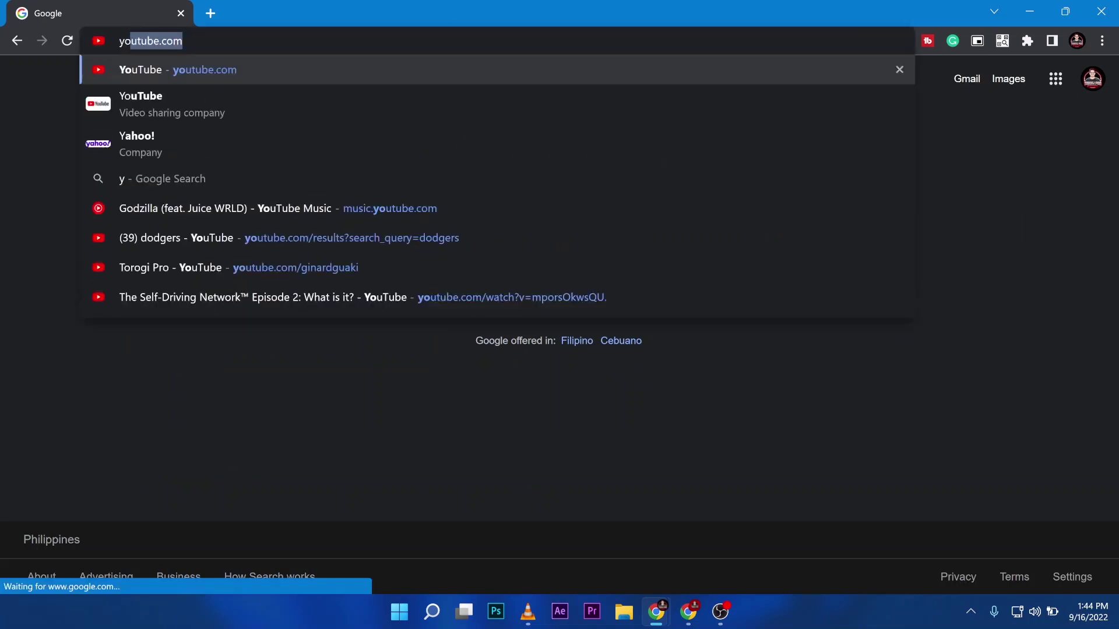
key("Down")
key("Down")
key("Down")
key("Down")
key("Down")
key("Return")
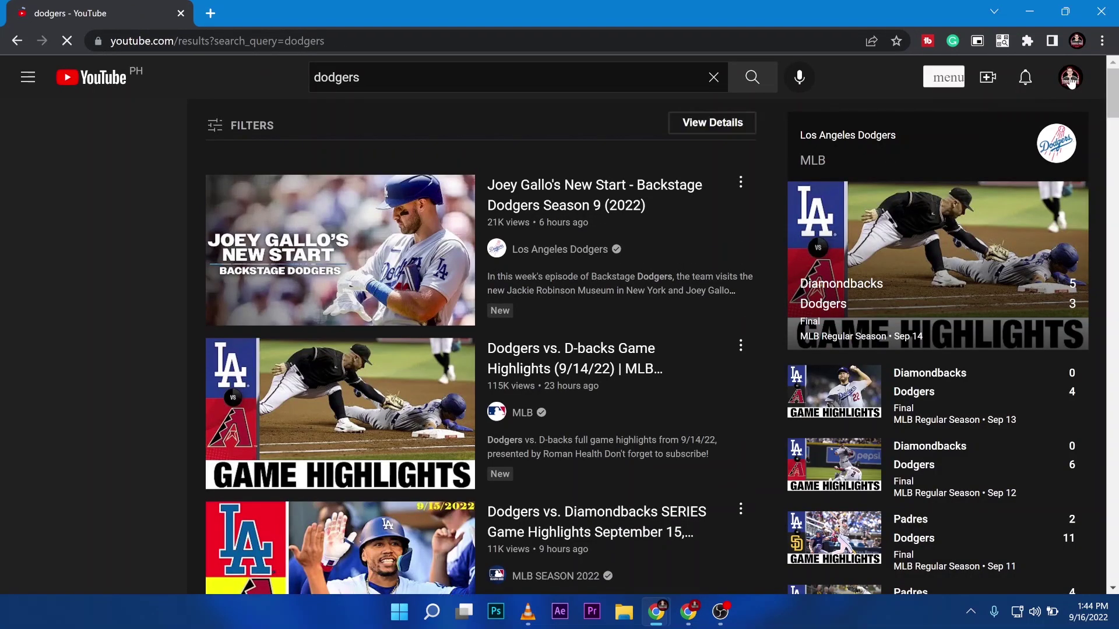
left_click(1071, 81)
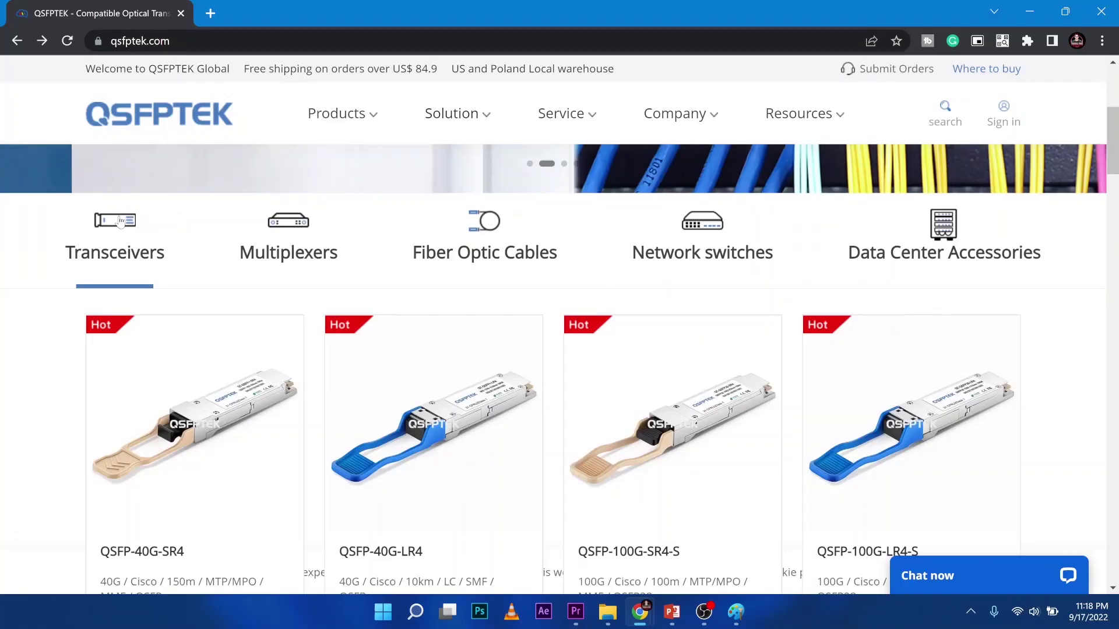
View the Multiplexers, Fiber Optic Cables, Network switches and Data Center Accessories product listings on qsfptek.com
left_click(277, 235)
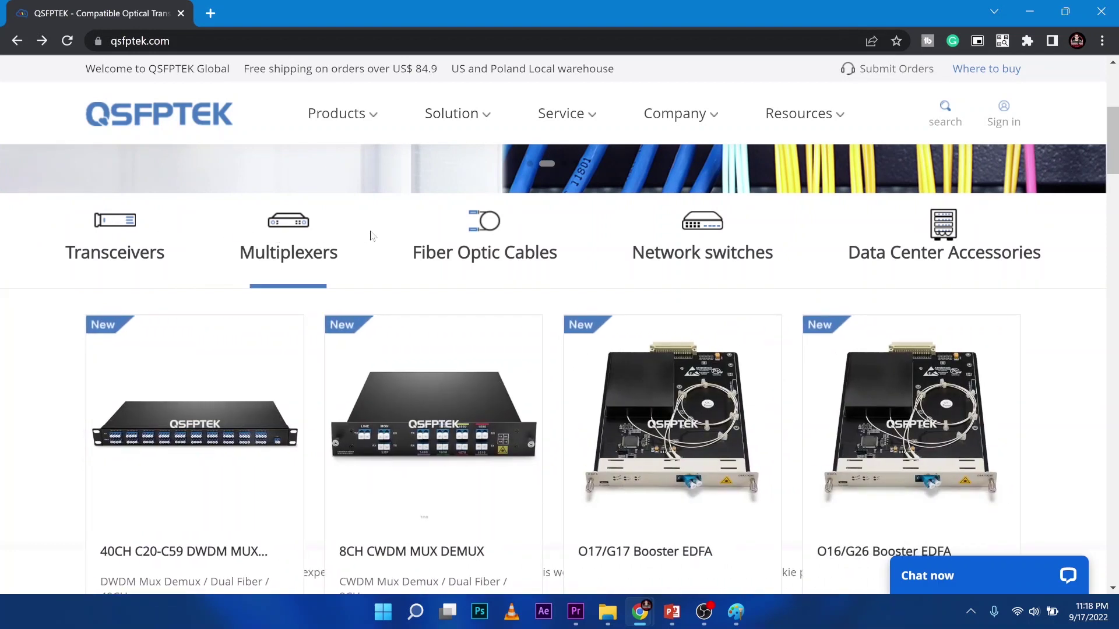
left_click(452, 243)
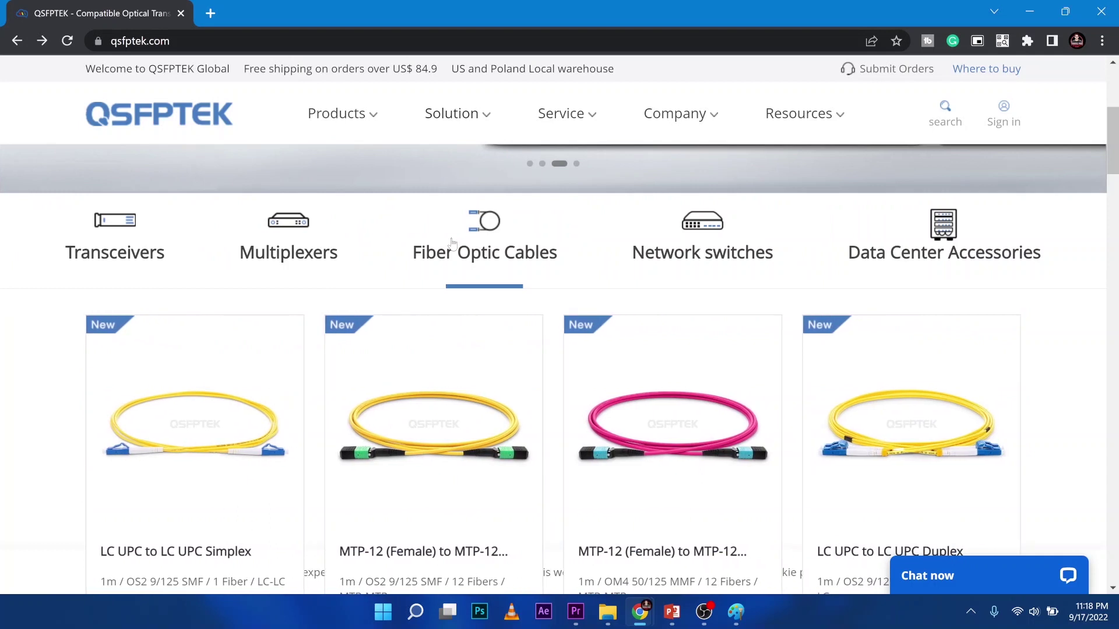
left_click(661, 242)
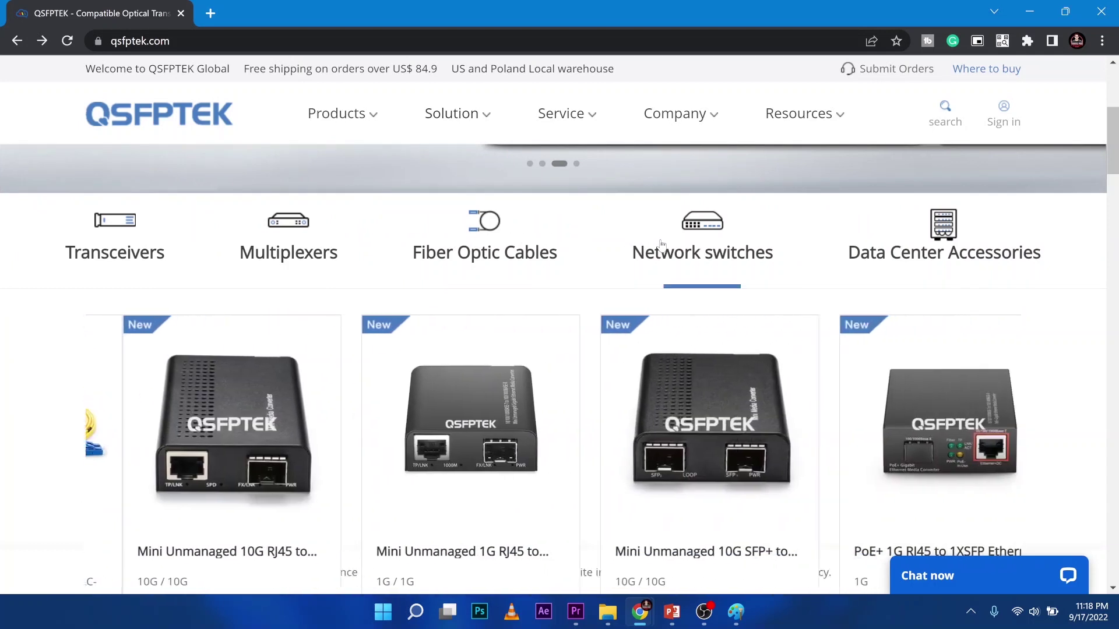
left_click(939, 245)
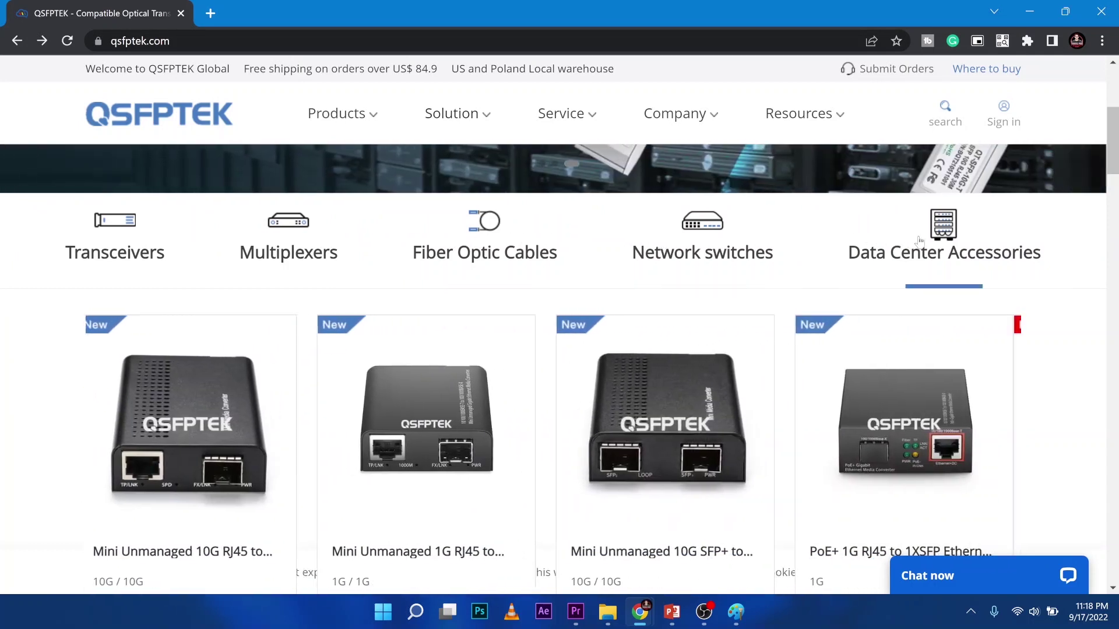